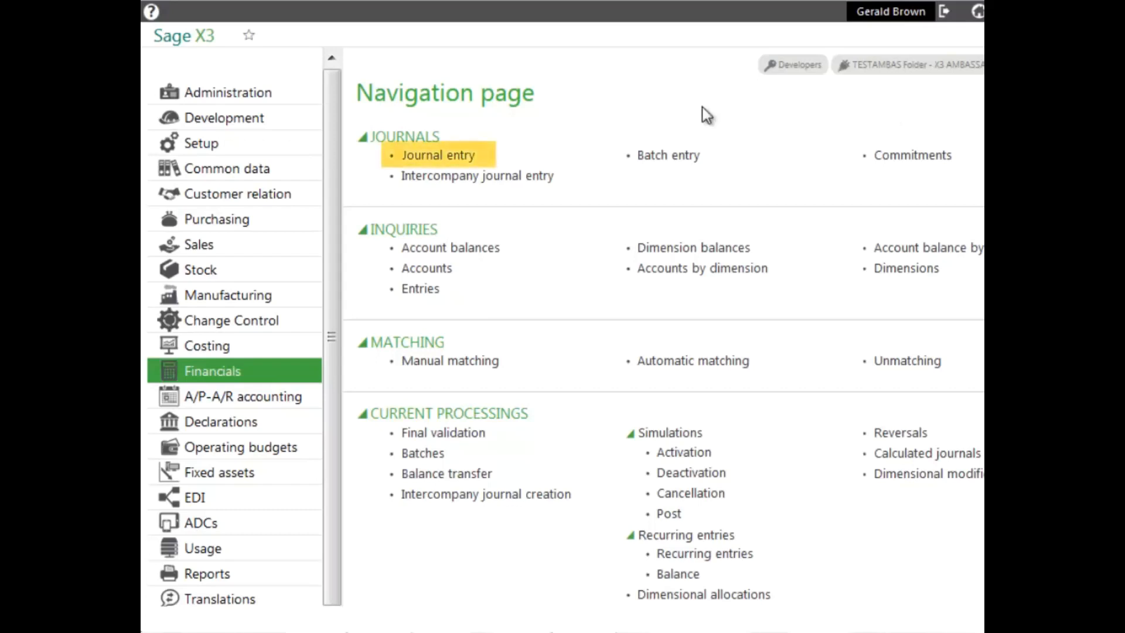
Step: Open the journal entry function and display the popup view of line 2 (account 41100) in the Legal ledger
click(417, 158)
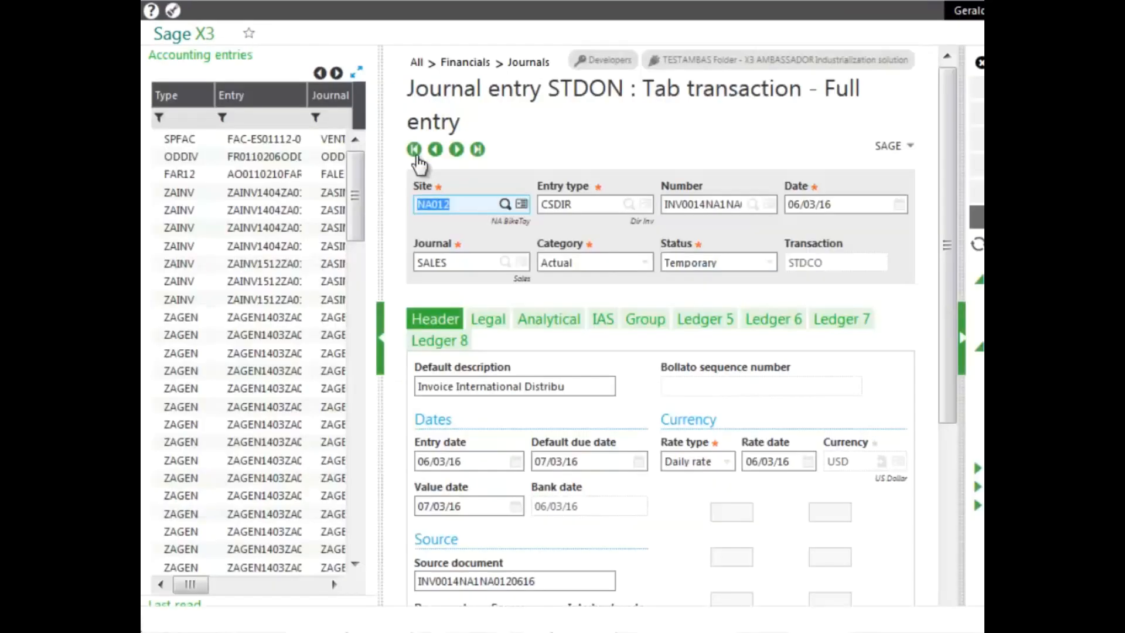
click(496, 323)
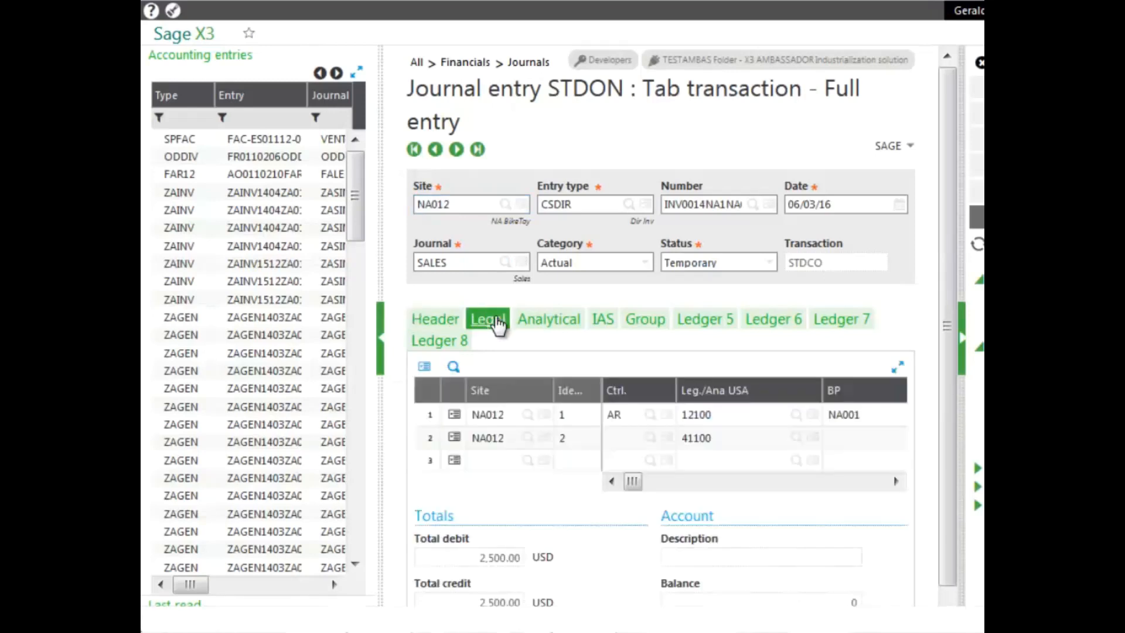
click(456, 439)
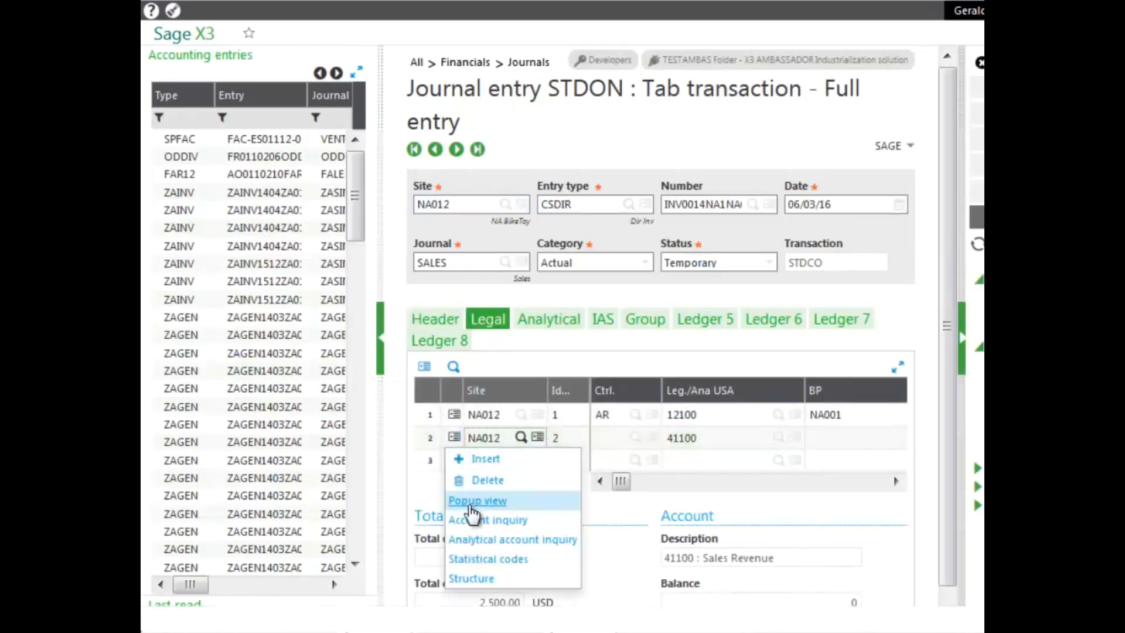
click(468, 505)
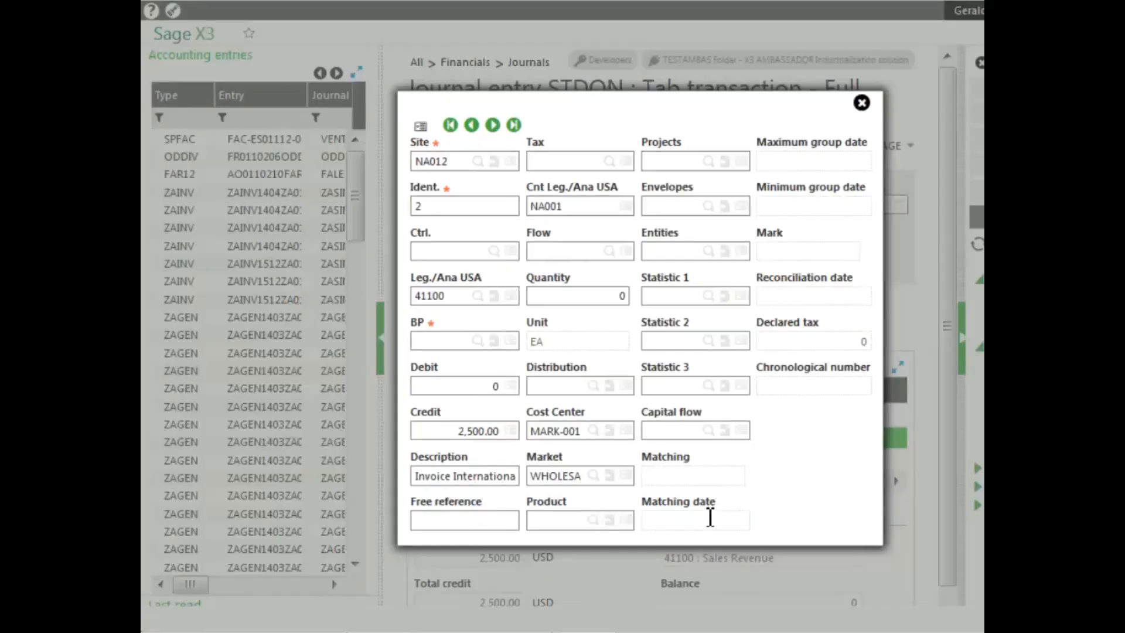
Step: Try to change the cost center of line 2 directly in its popup view, and close the journal entry page
click(594, 431)
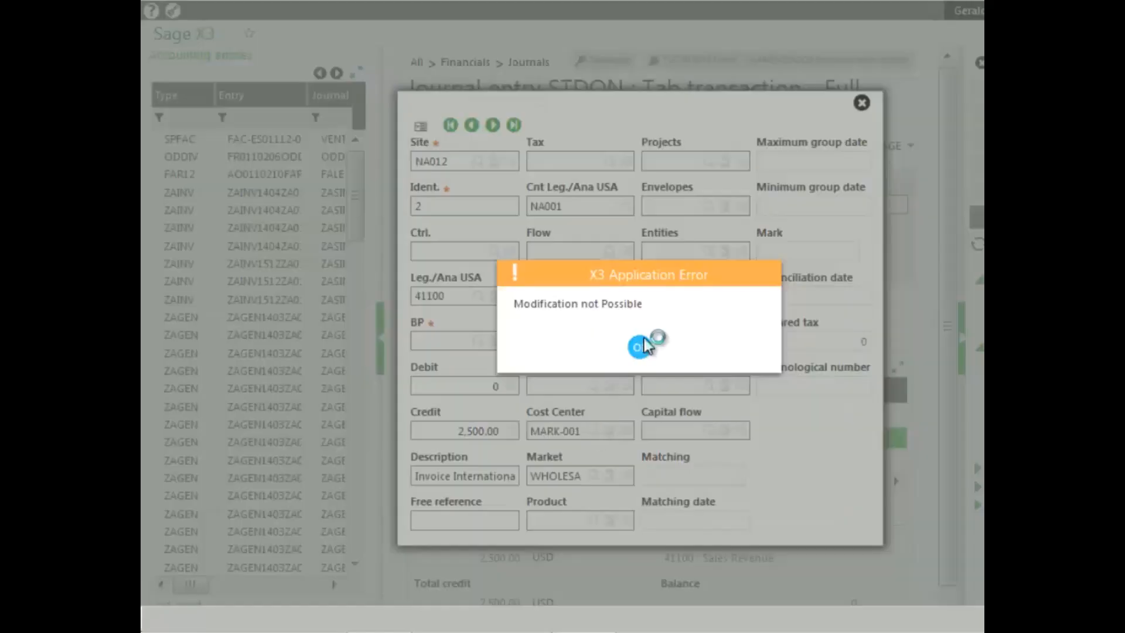
click(642, 346)
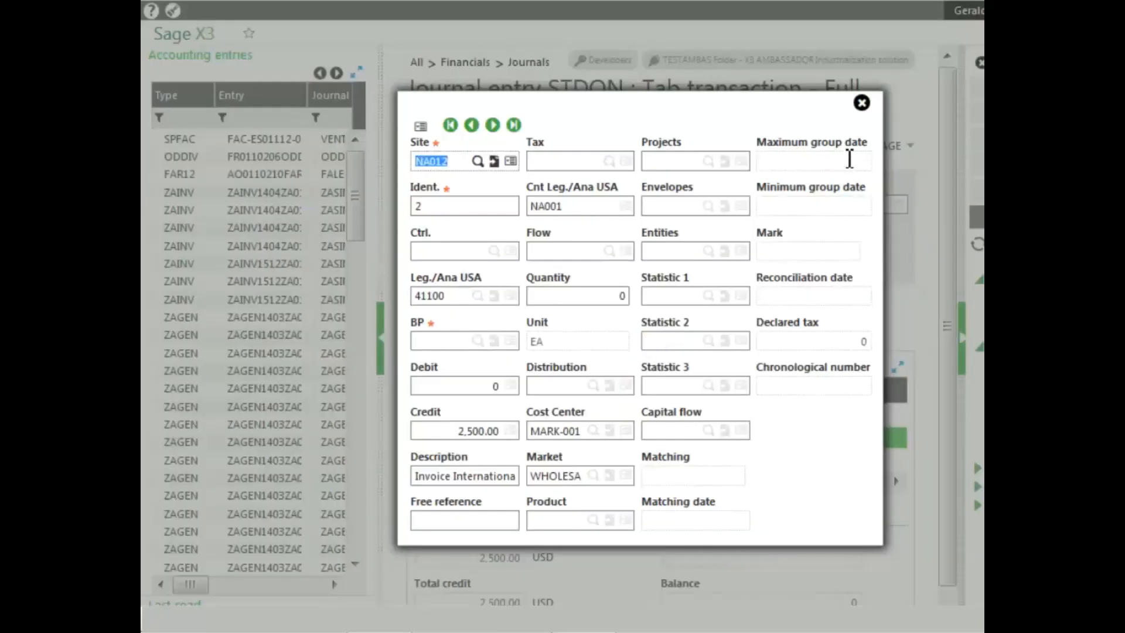
click(861, 104)
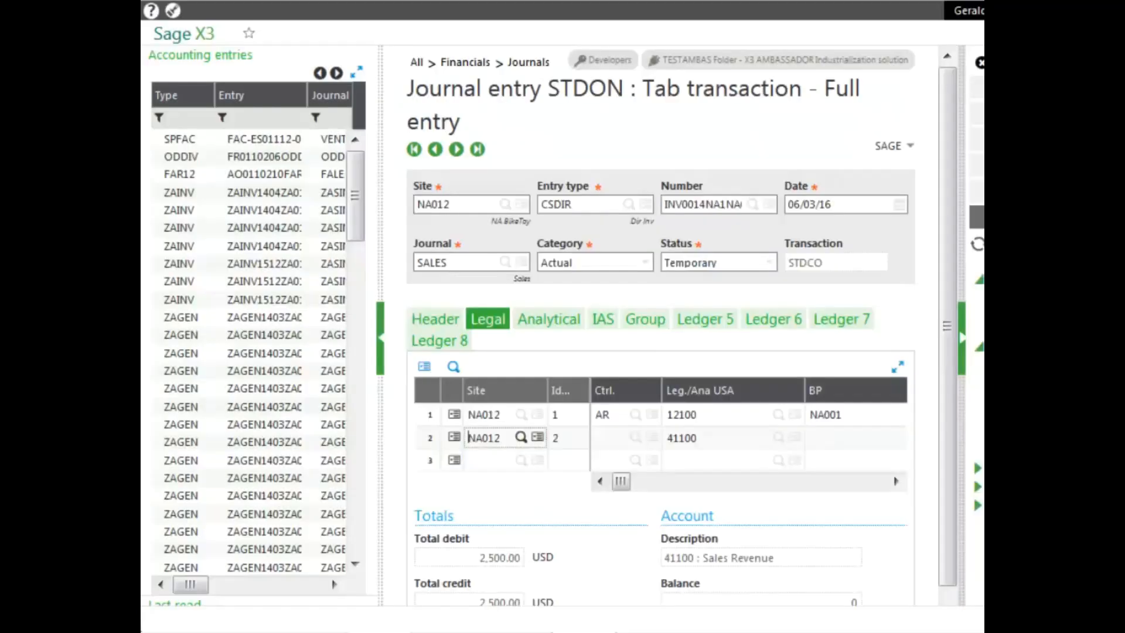
click(980, 62)
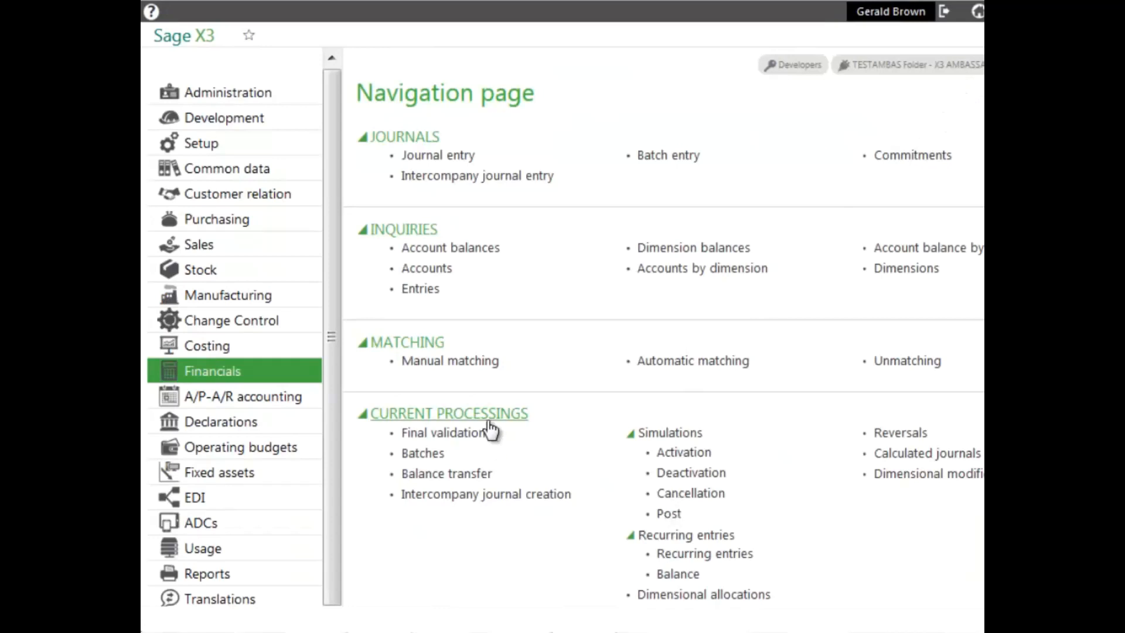
Step: Open the Dimensional modifications function and restrict its criteria to company NA10 and site NA012
click(946, 485)
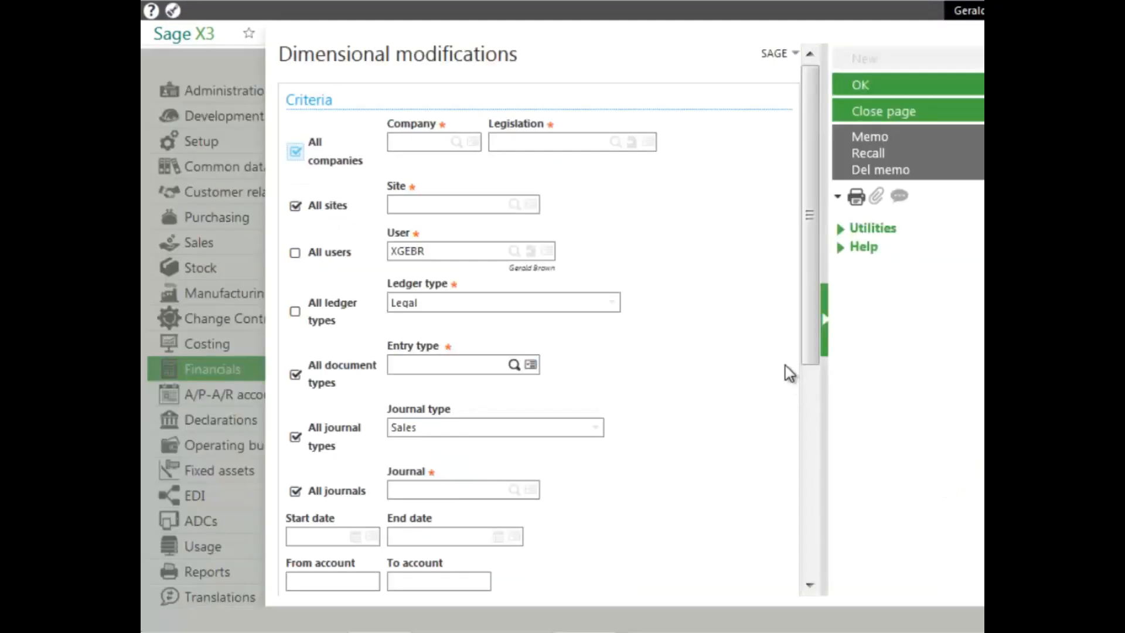
click(295, 151)
click(405, 144)
text(na10)
key(Tab)
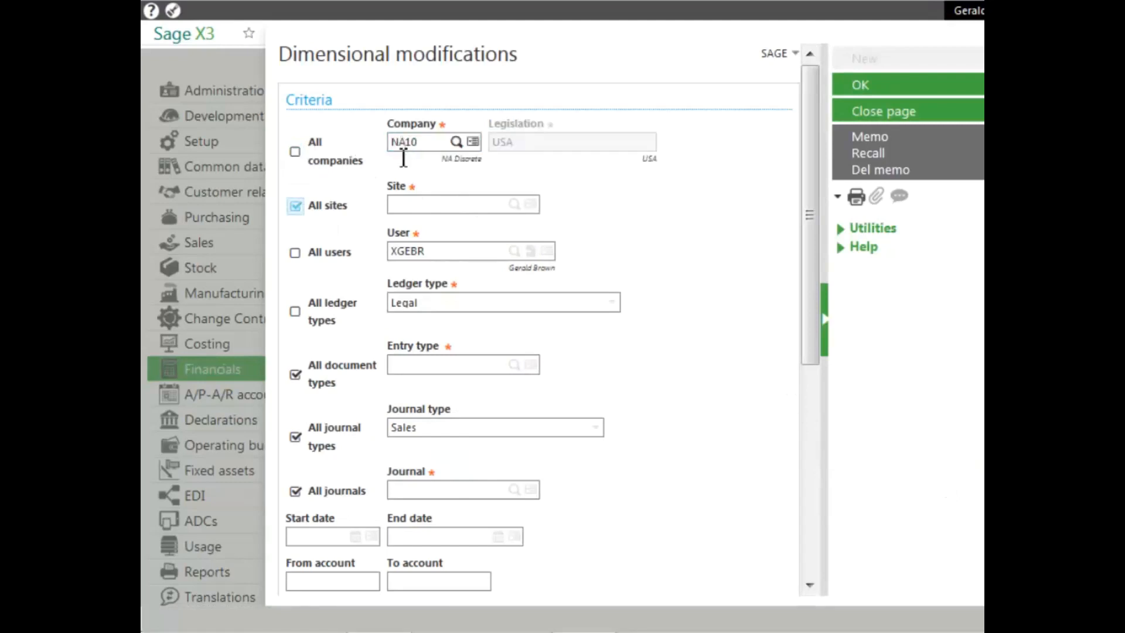
click(294, 207)
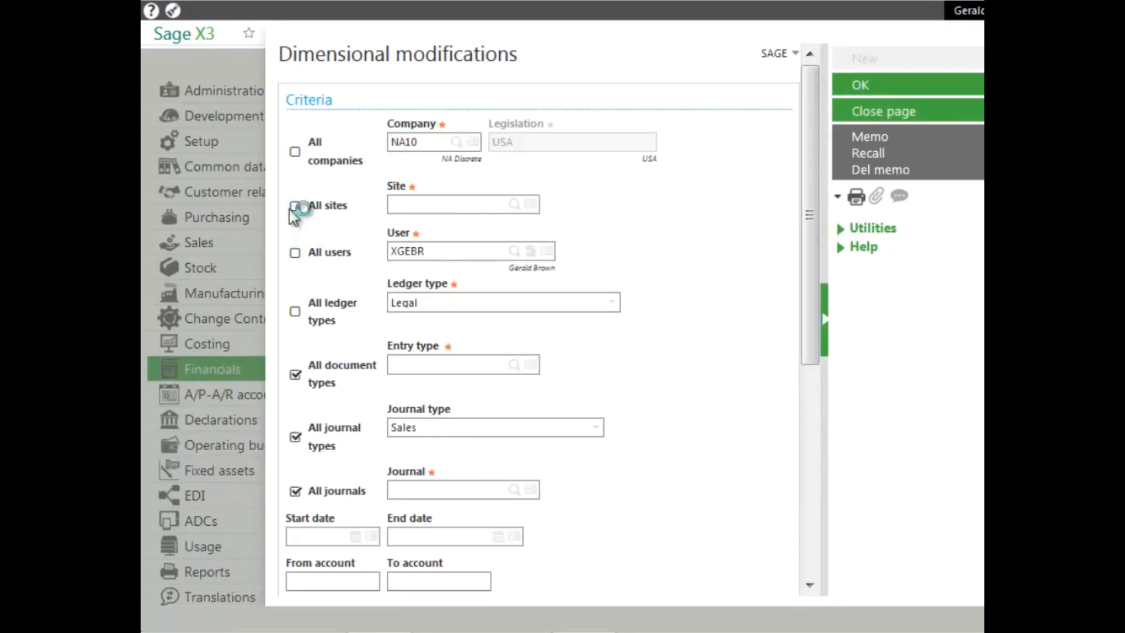
click(440, 214)
text(NA011)
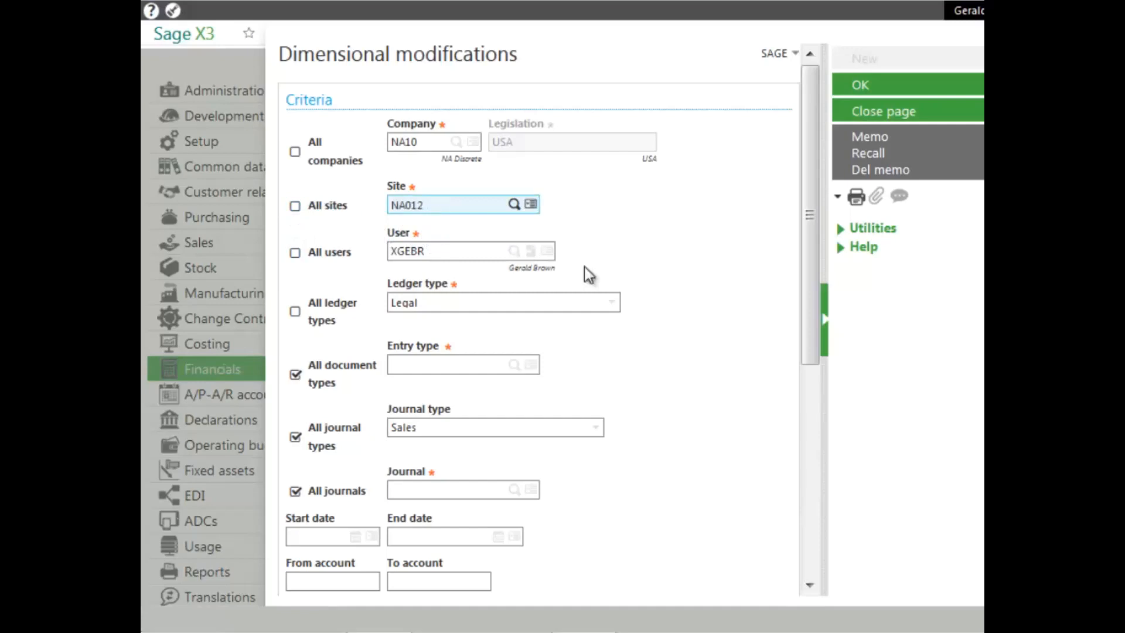
Step: Disable the all-dimensions criterion and set the dimension type filter to CCT (Cost Center)
drag(809, 345, 791, 531)
click(294, 306)
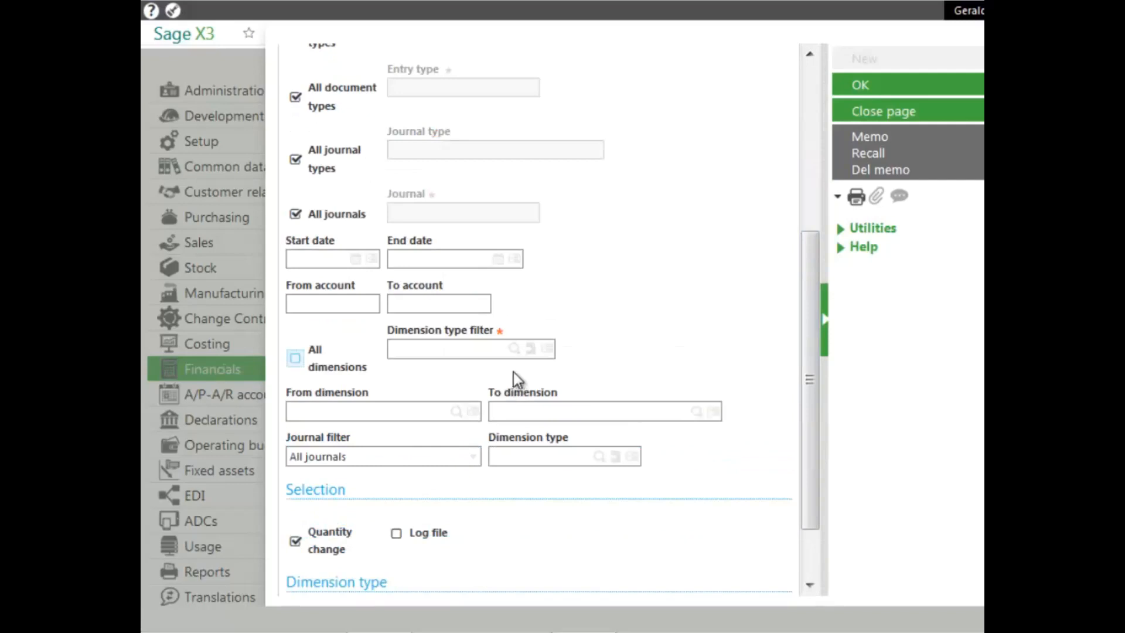
click(516, 352)
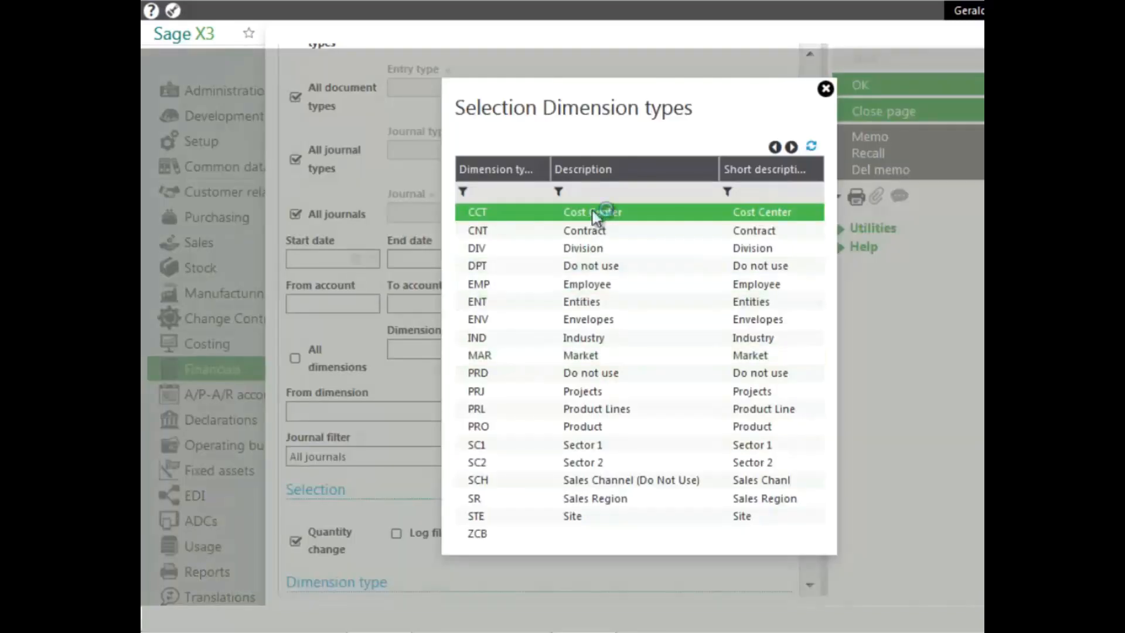
click(592, 210)
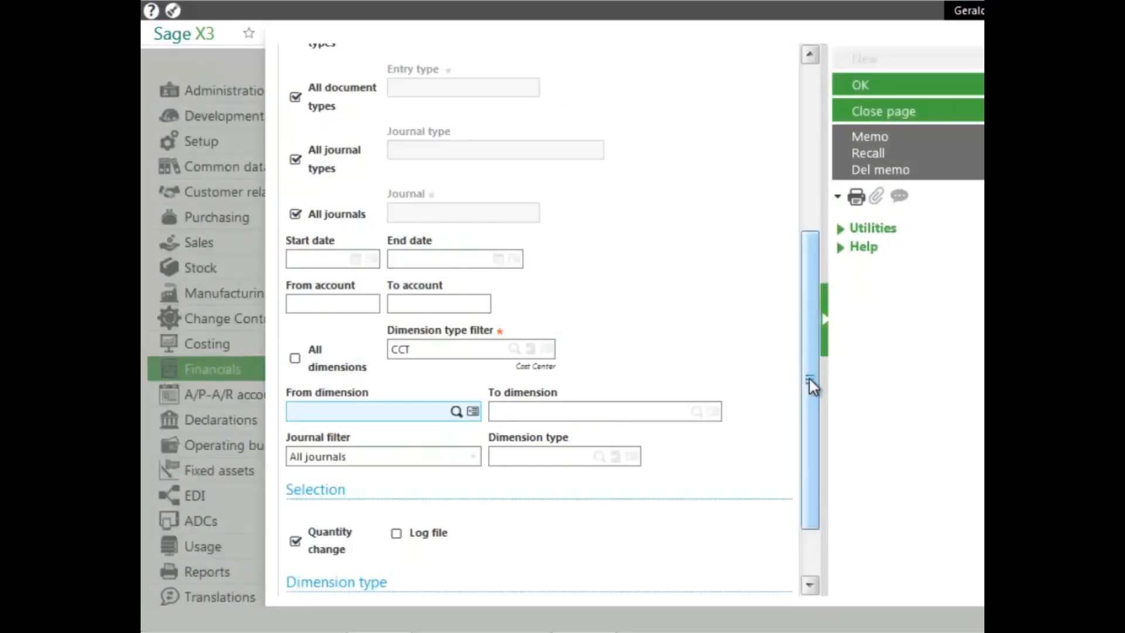
Step: Disable Quantity change and enable Log file in the selection options
drag(810, 379, 819, 452)
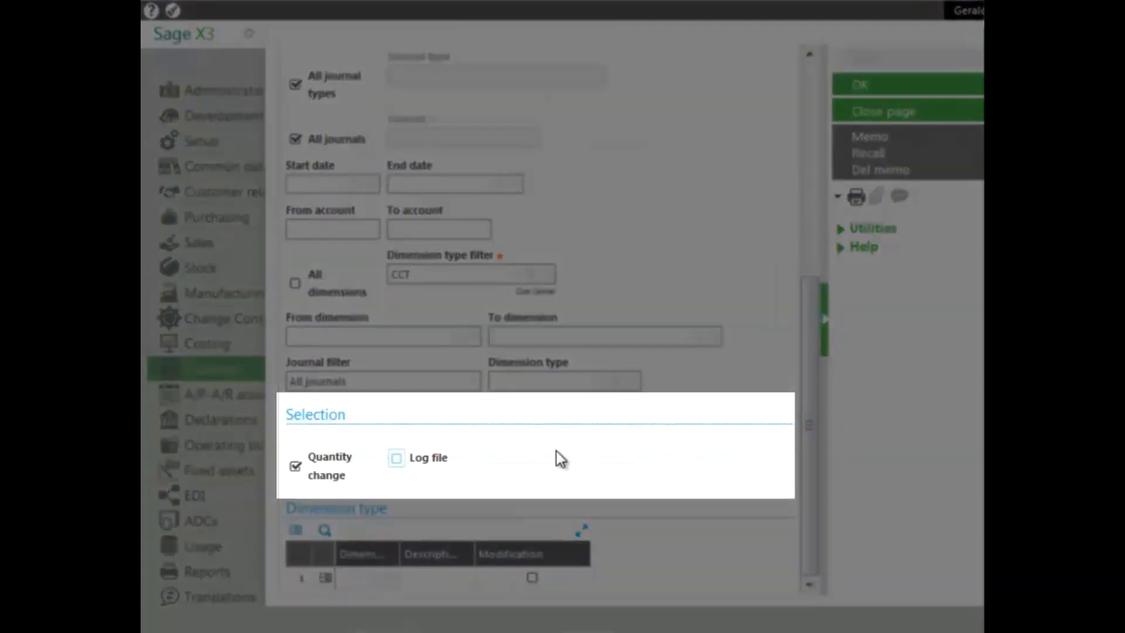
click(296, 466)
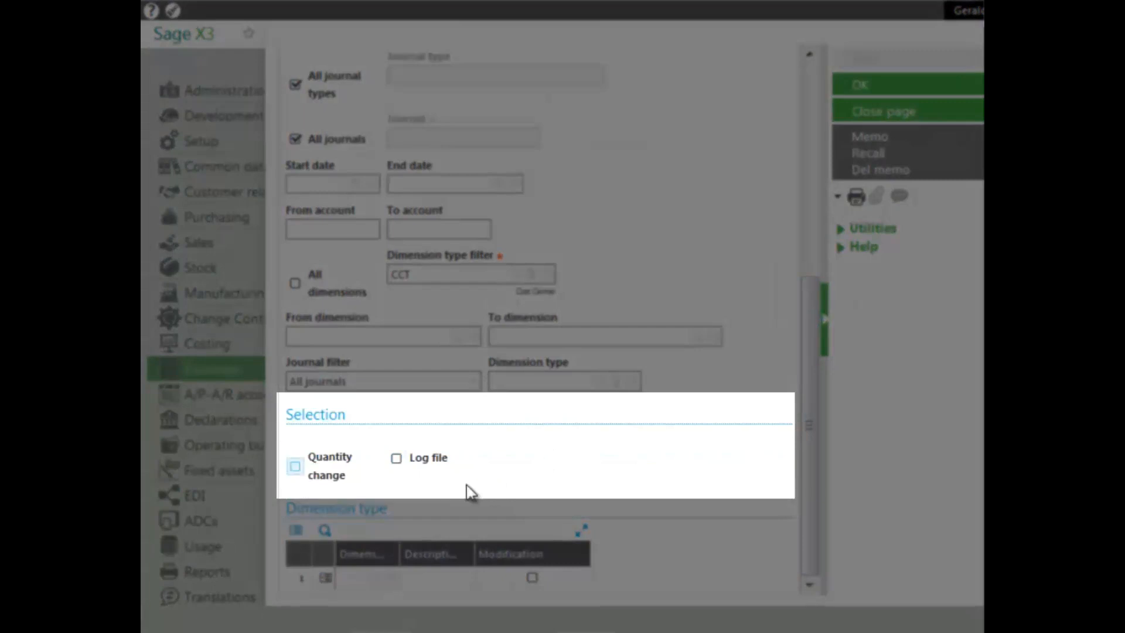
click(396, 460)
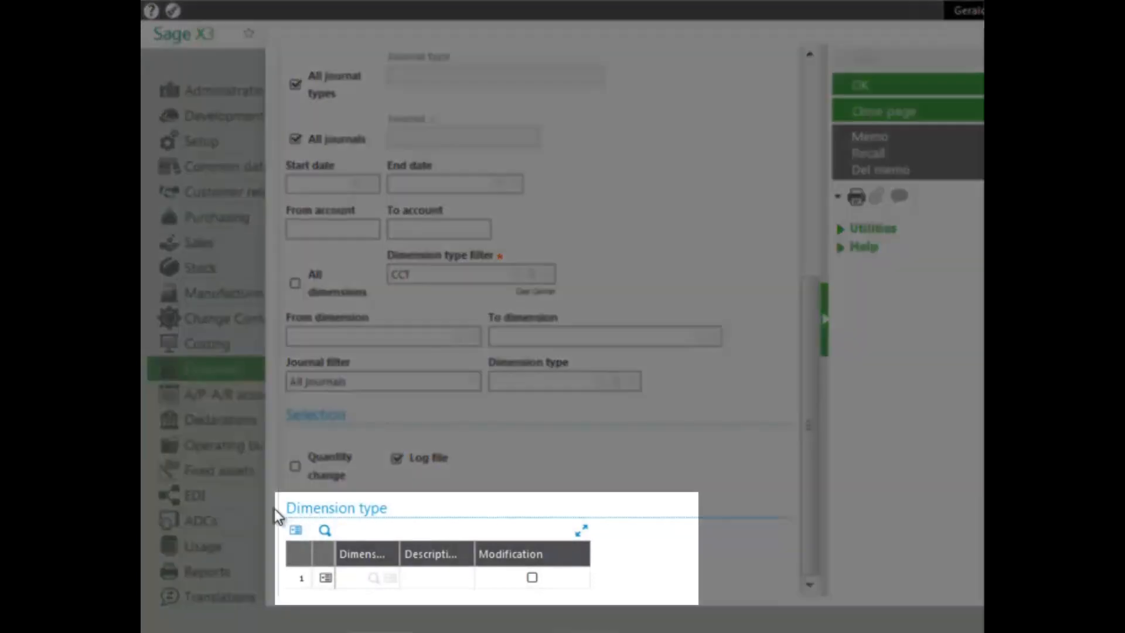
Step: Add the CCT (Cost Center) dimension type to the dimension type table and enable its modification
click(356, 580)
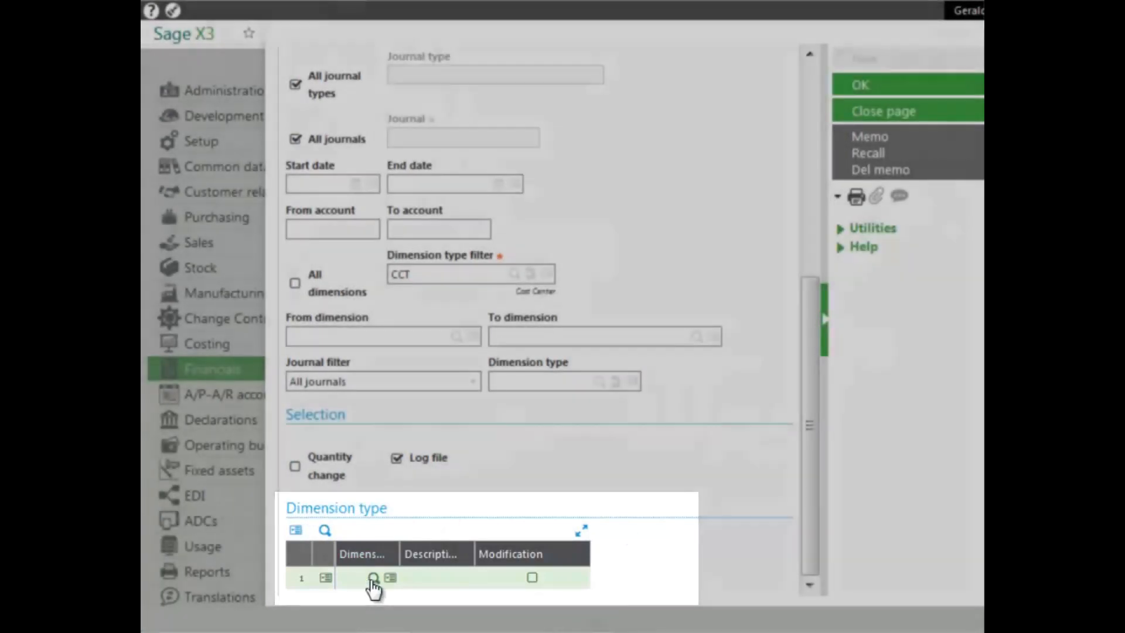
click(374, 578)
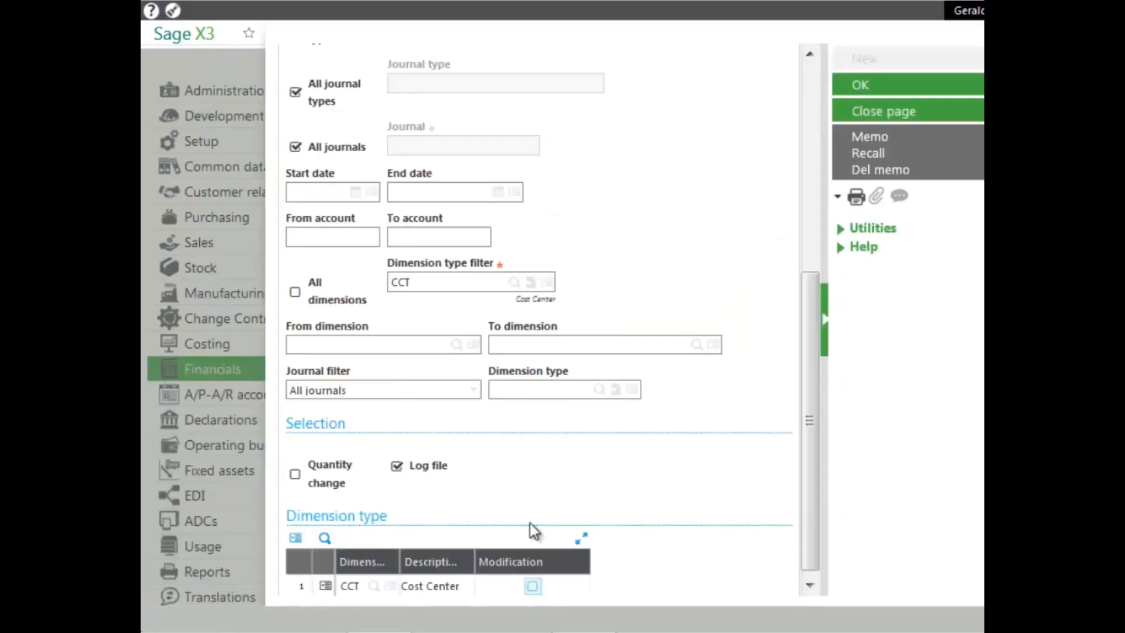
click(533, 586)
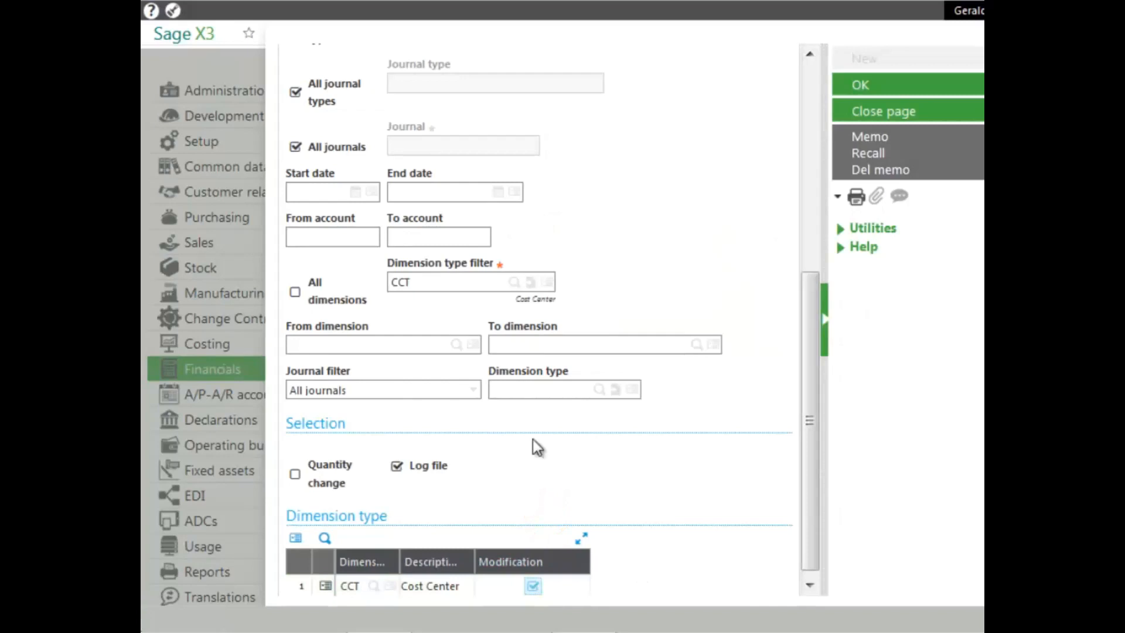
Step: Set both the start date and end date to 06/03/16 and run the dimensional modification with these criteria
click(313, 193)
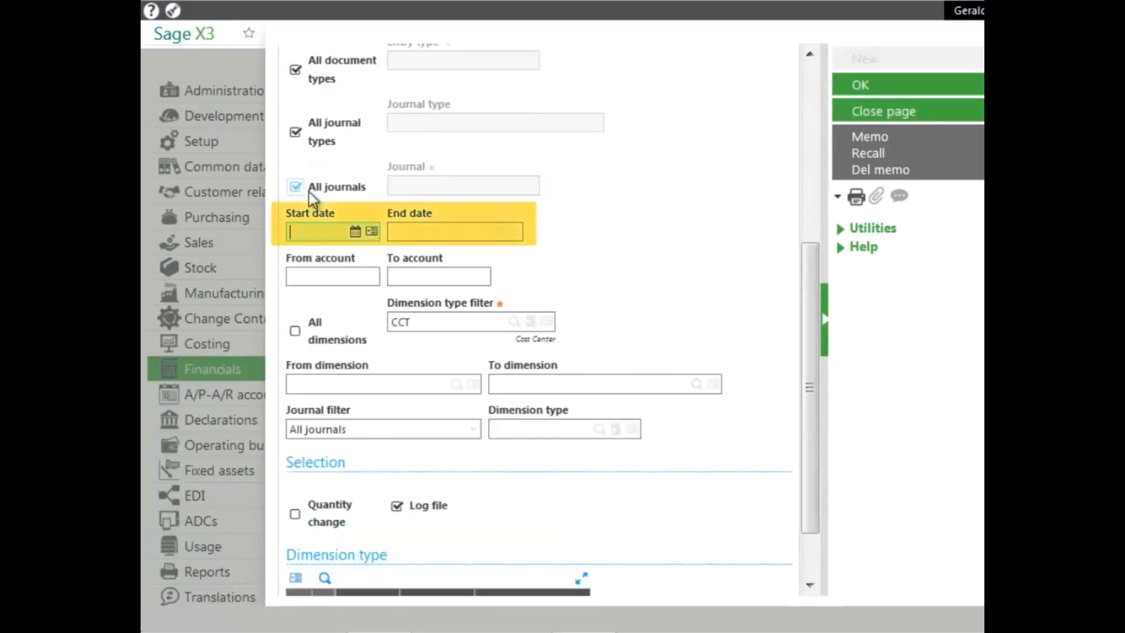
text(060316)
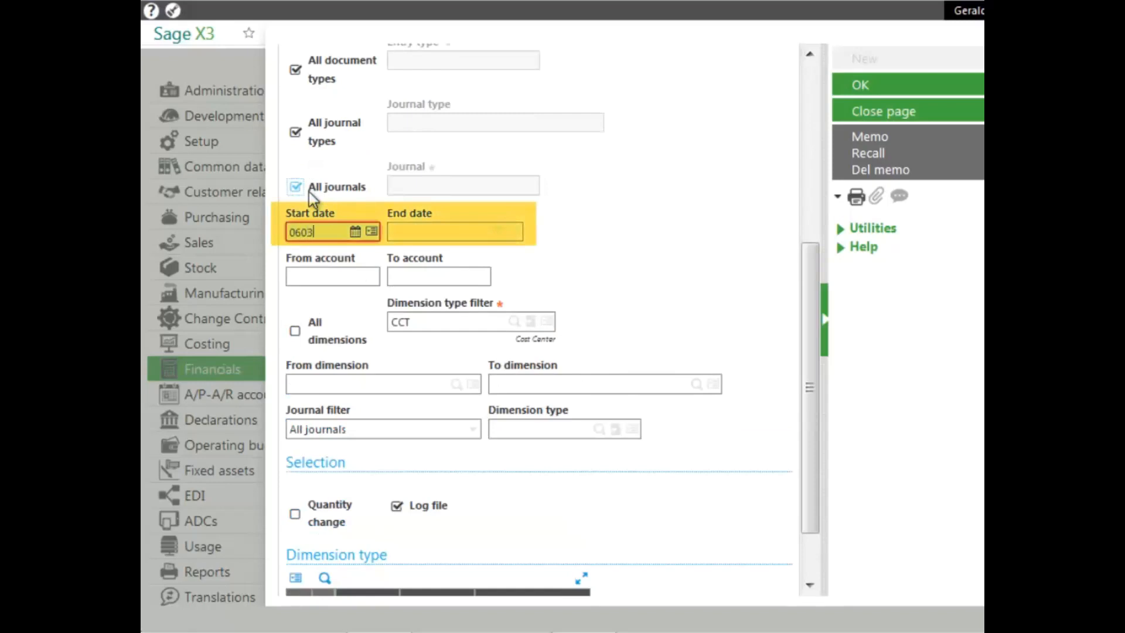
key(Tab)
text(06/03)
key(BackSpace)
key(BackSpace)
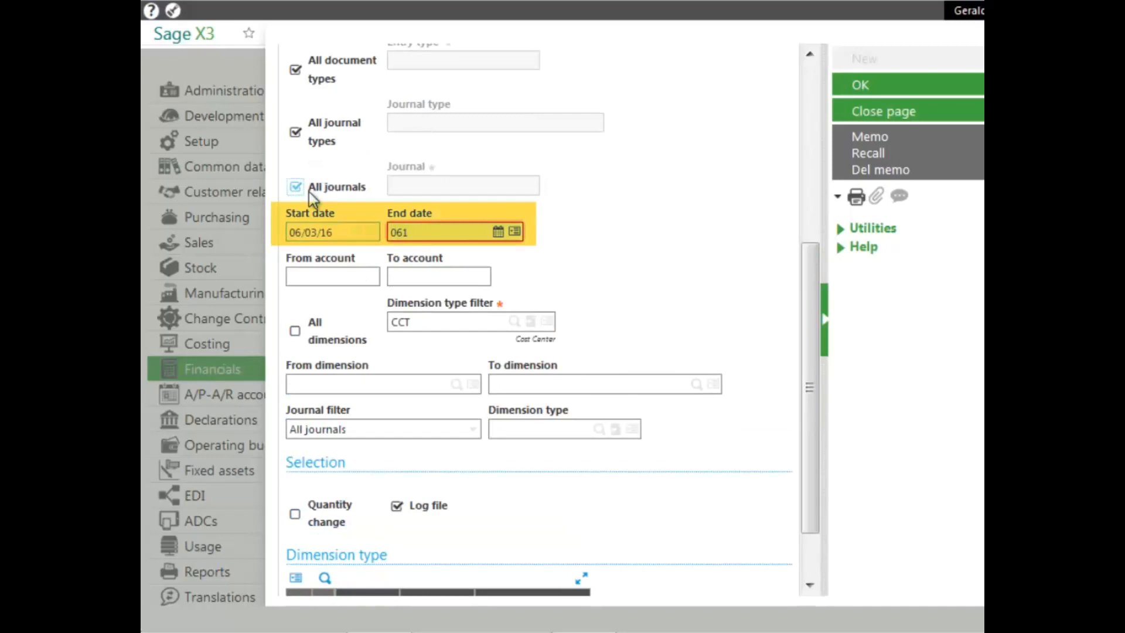
text(0316)
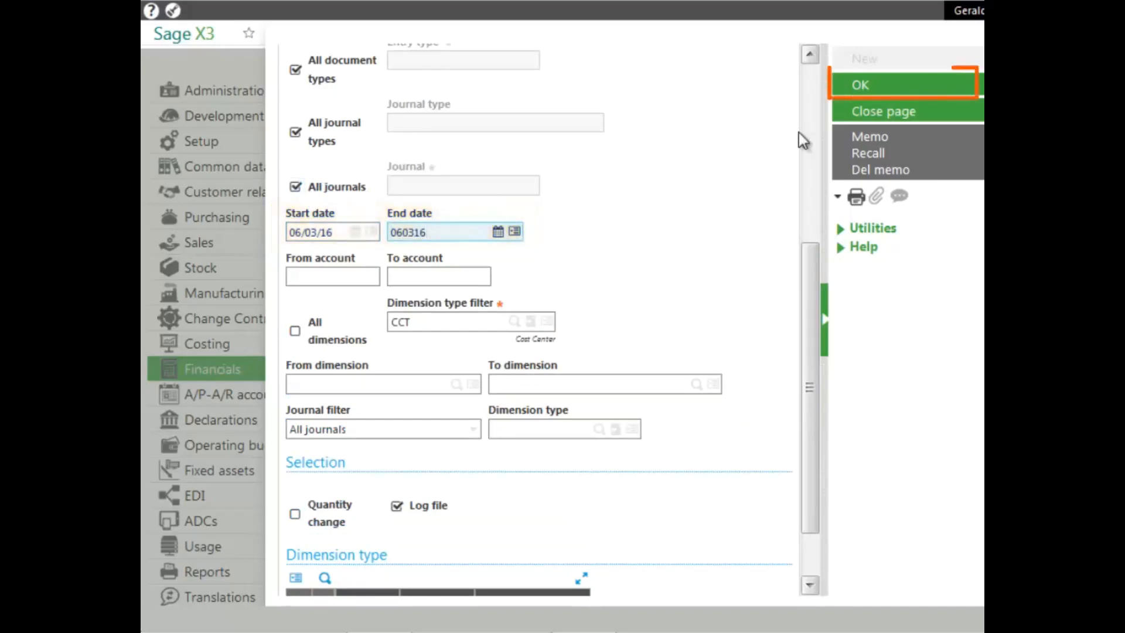
click(861, 87)
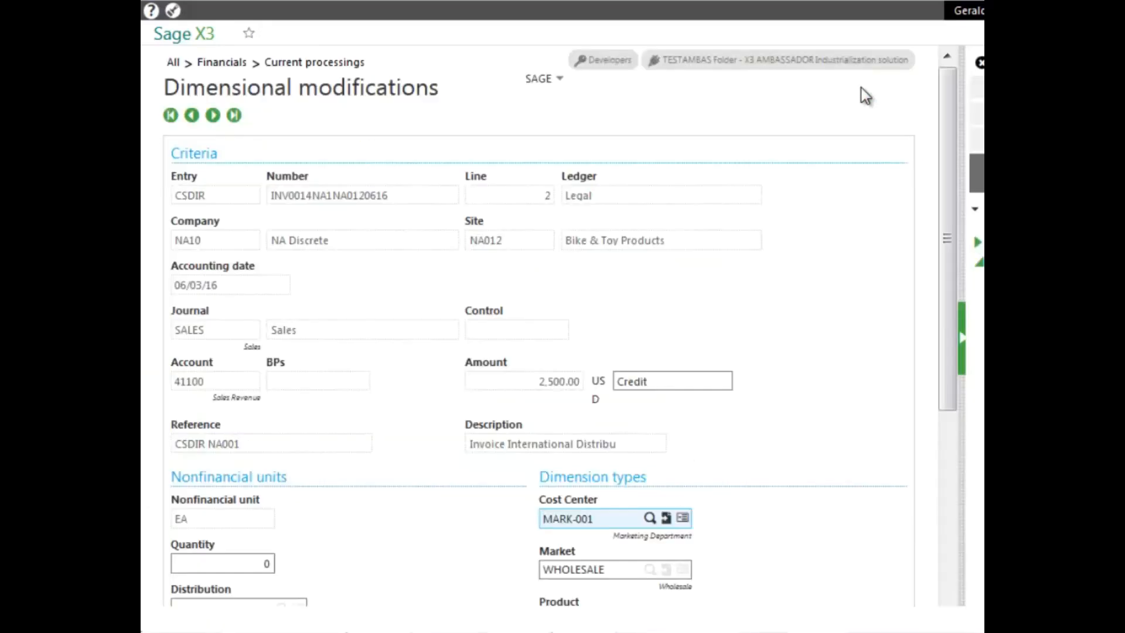
Step: Change the entry line's cost center to ADMIN (Administration) and save the modification
drag(947, 181, 930, 346)
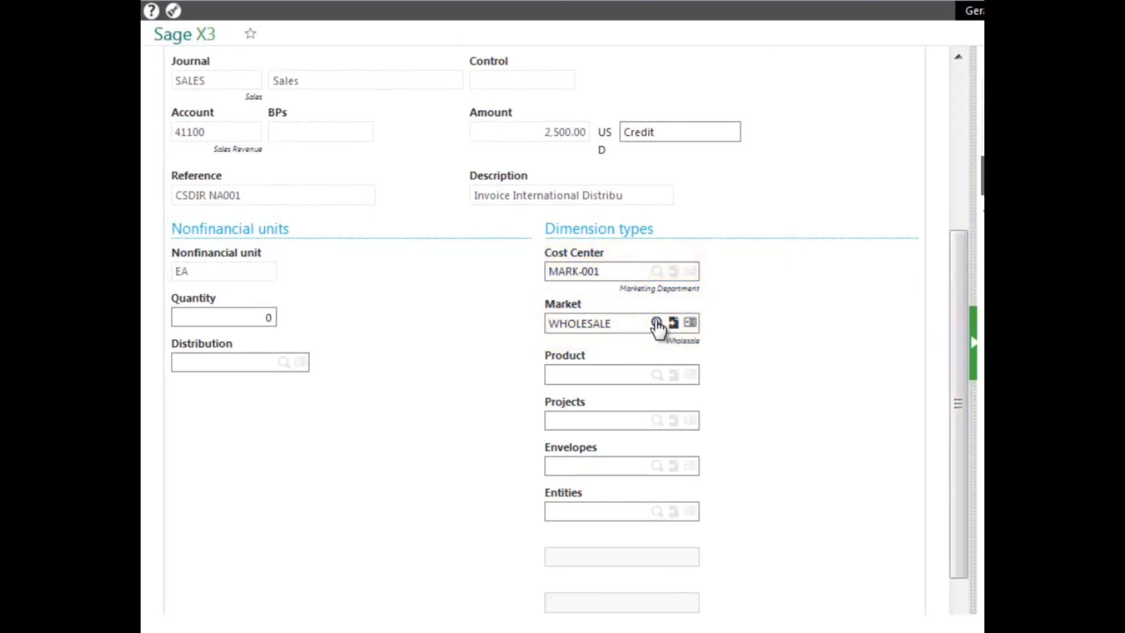
click(657, 323)
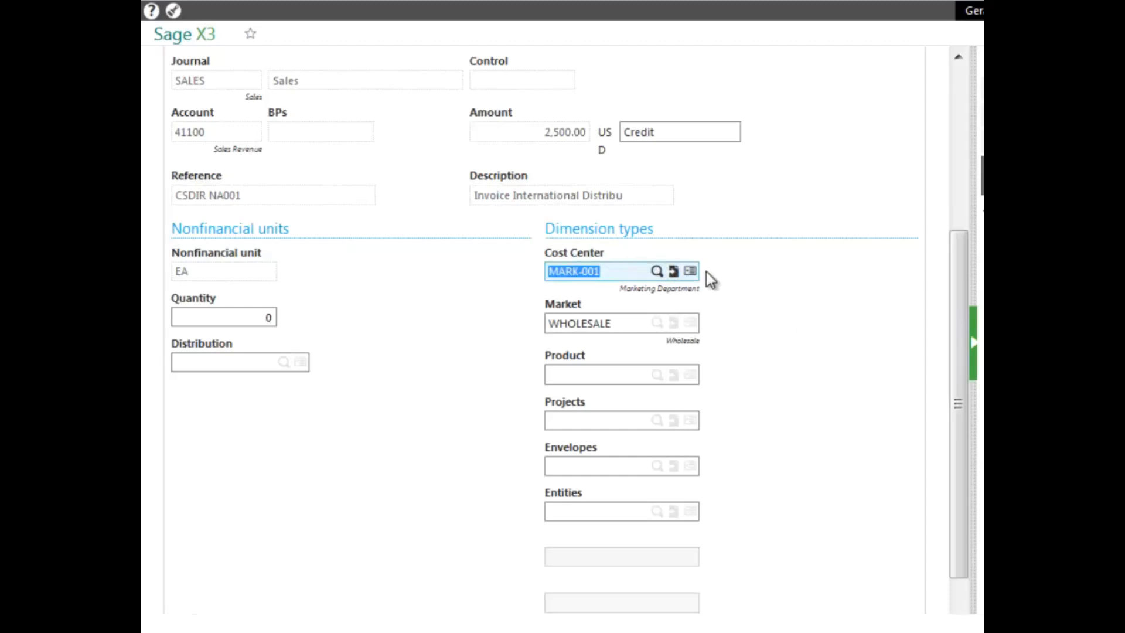
click(657, 271)
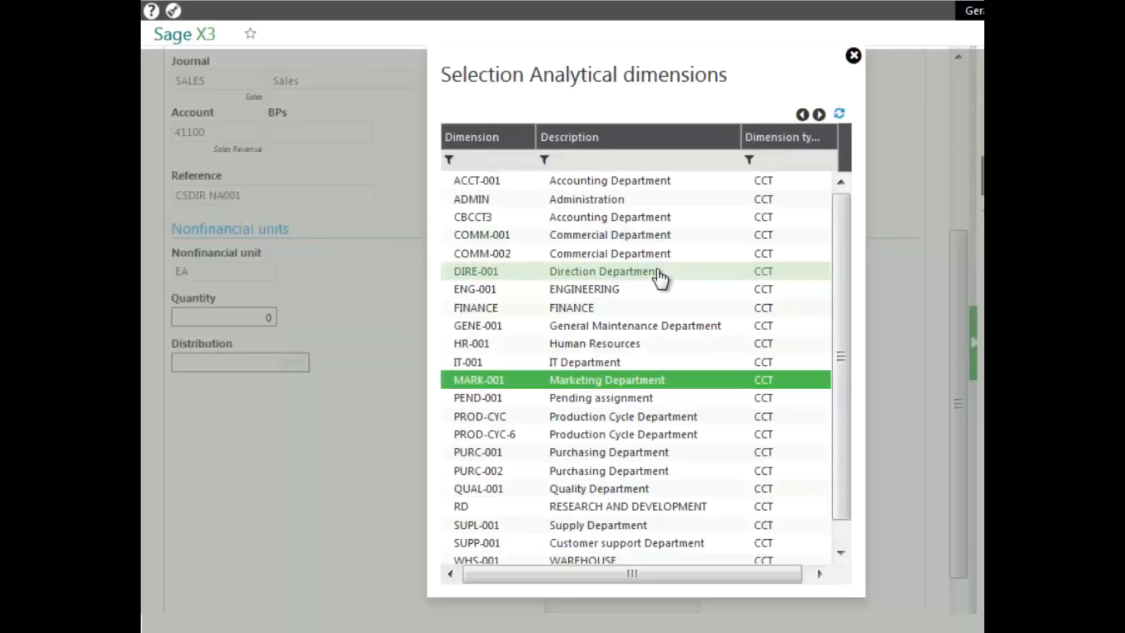
click(597, 202)
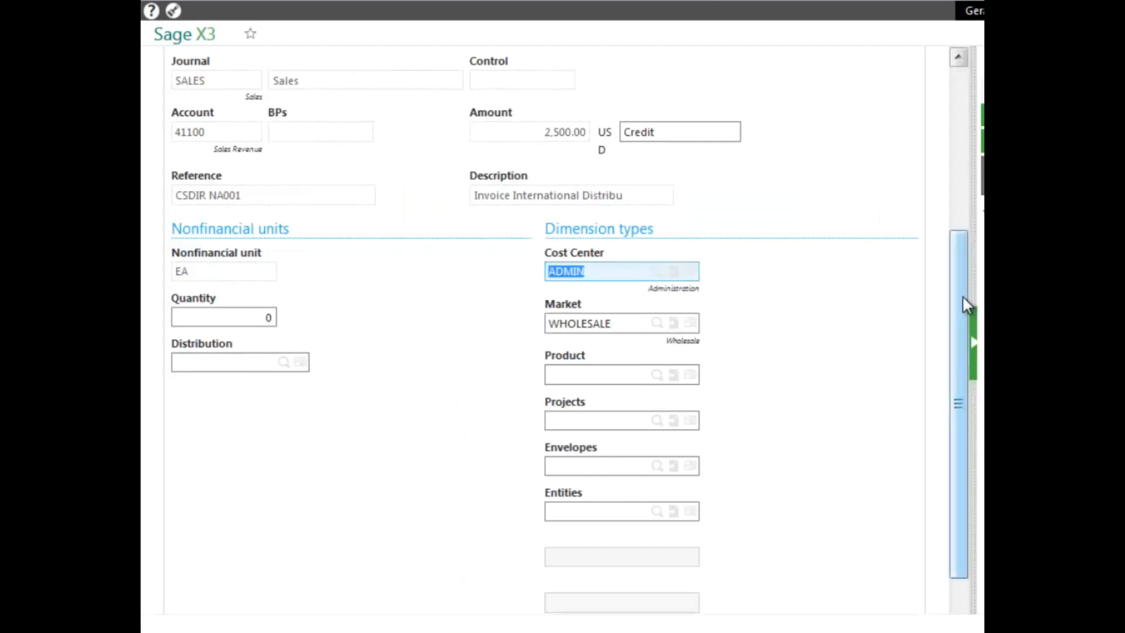
drag(961, 294, 960, 104)
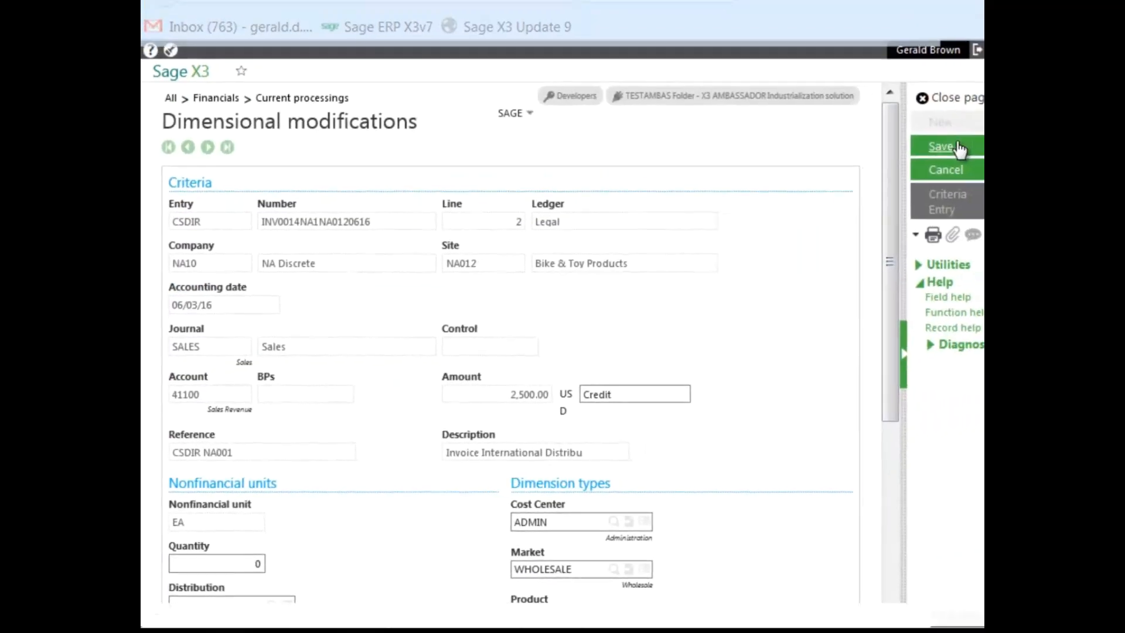
click(976, 125)
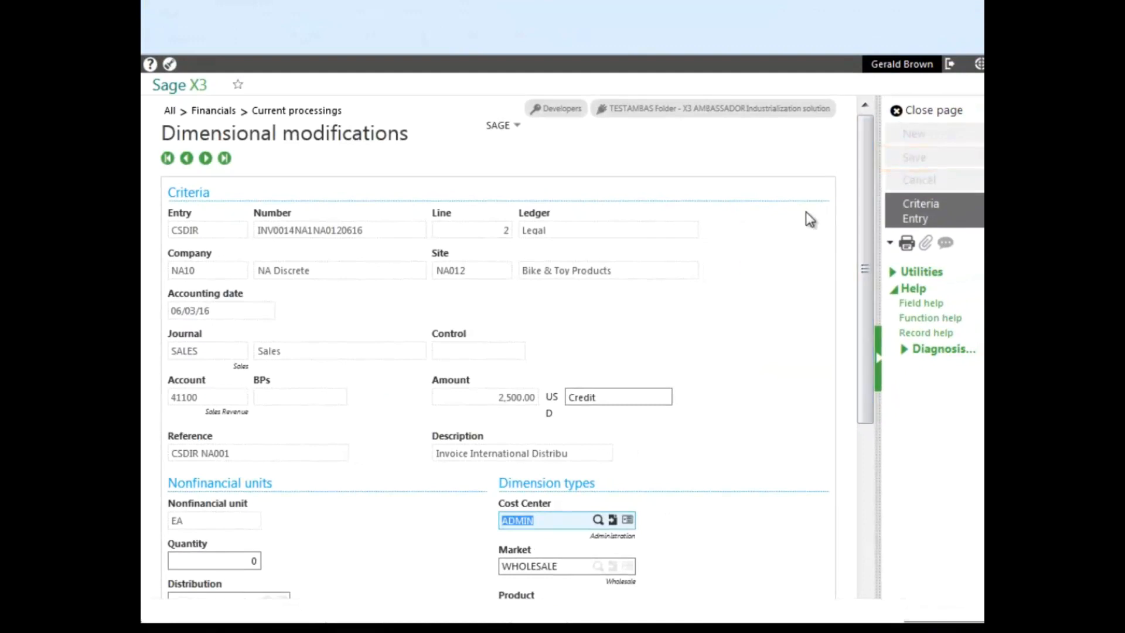
Step: Open the linked journal entry and check the cost center in the popup view of line 2 (account 41100)
click(916, 221)
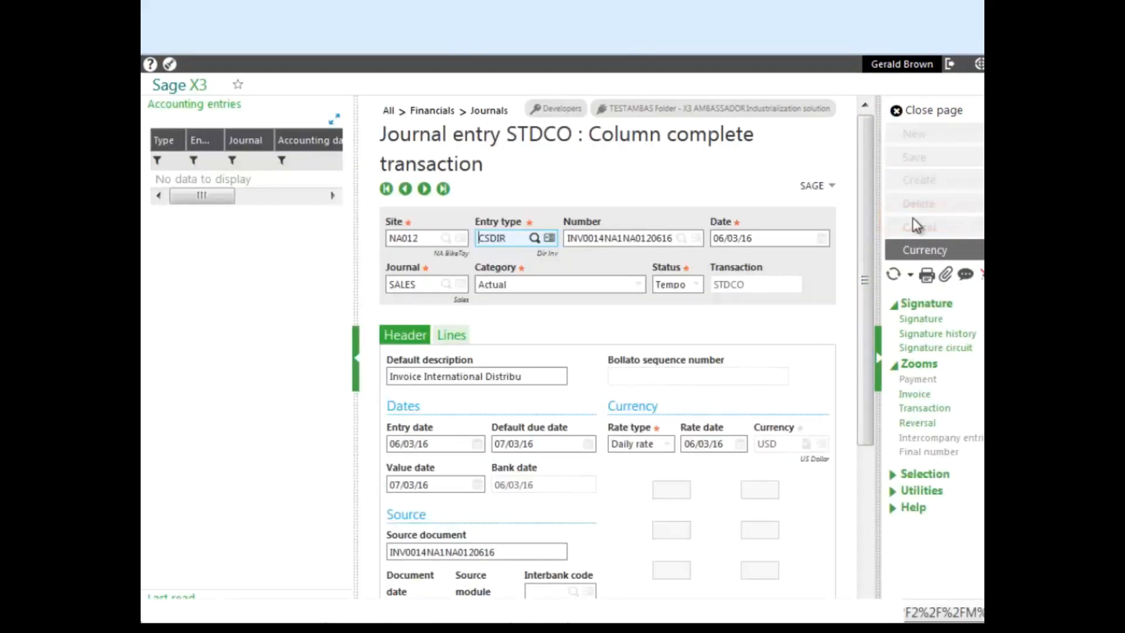
drag(863, 272, 870, 436)
scroll(870, 437, up, 3)
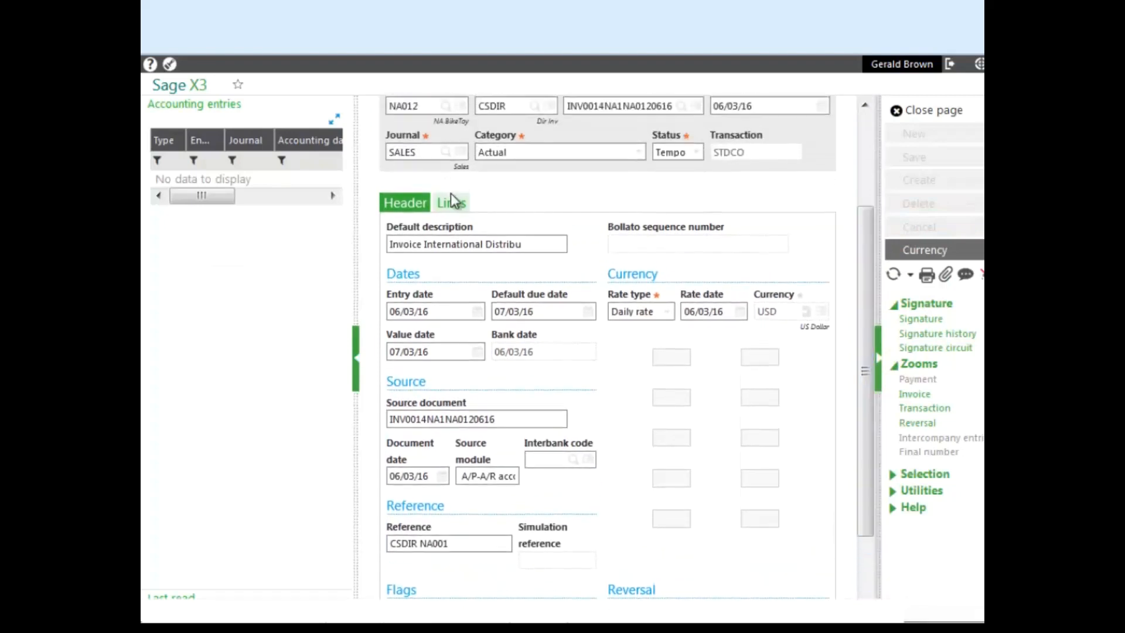
click(455, 205)
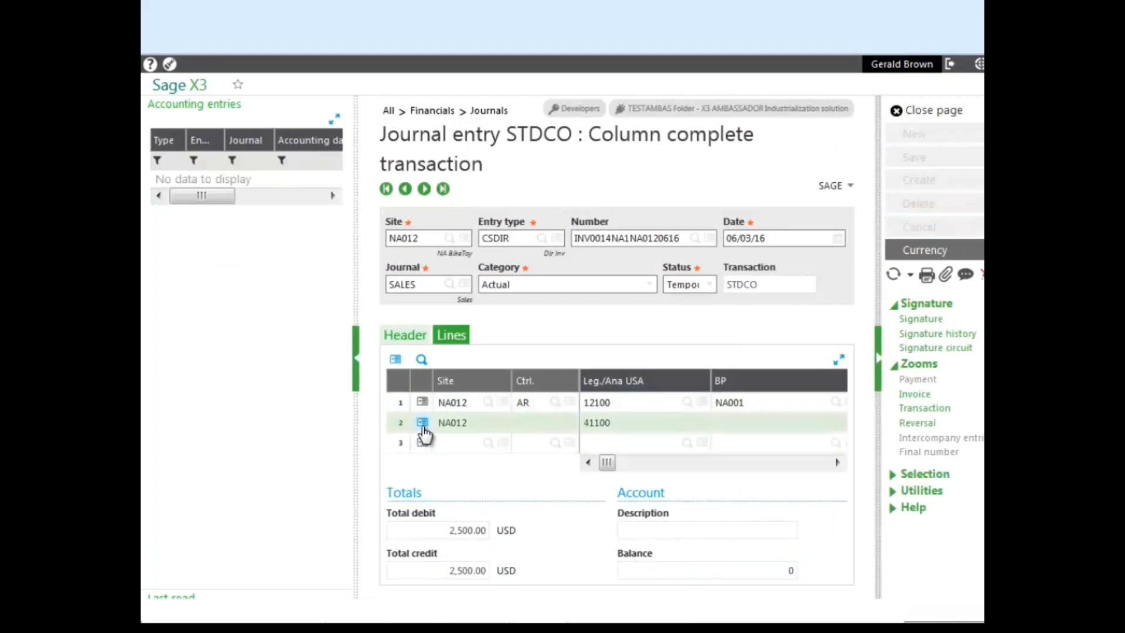
click(422, 424)
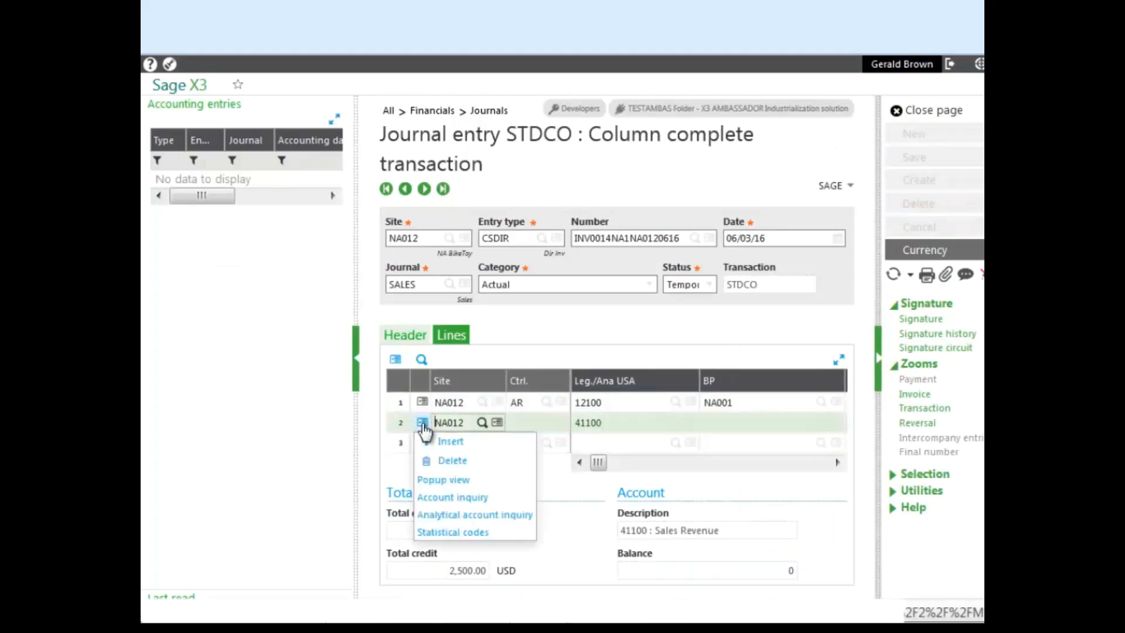
click(440, 481)
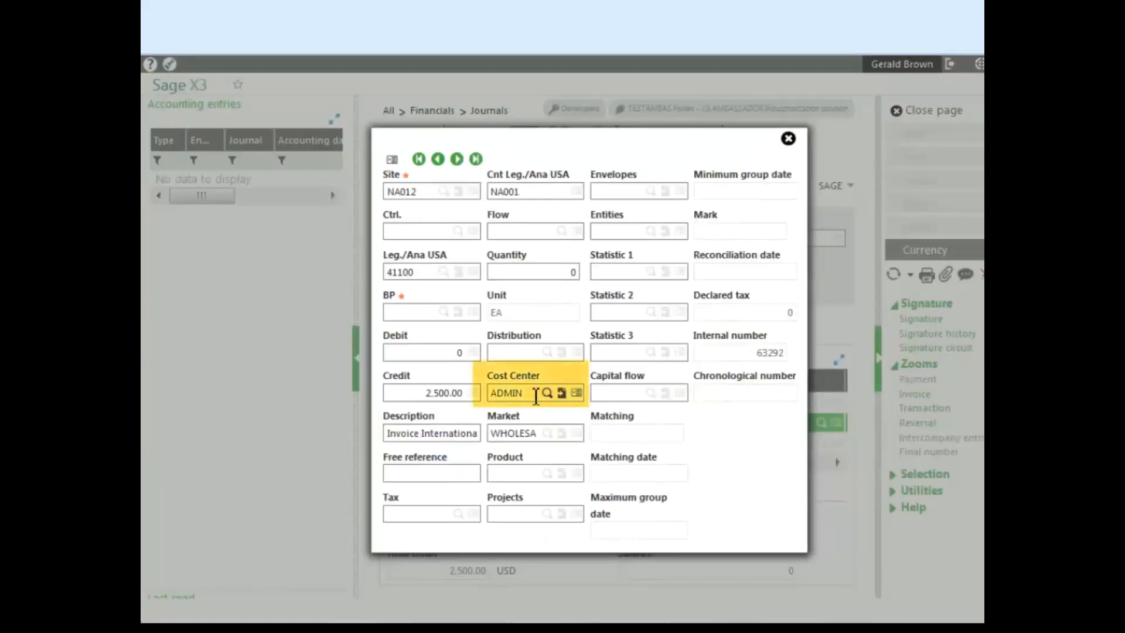
Step: Close the line's popup view, the journal entry and the Dimensional modifications page
click(789, 139)
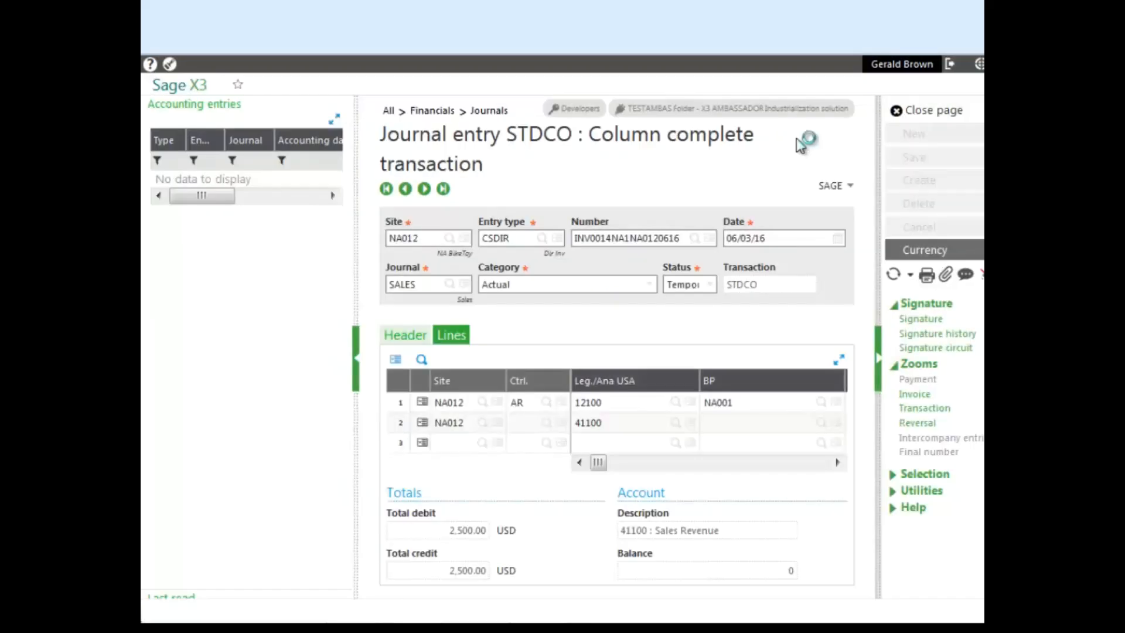
click(932, 110)
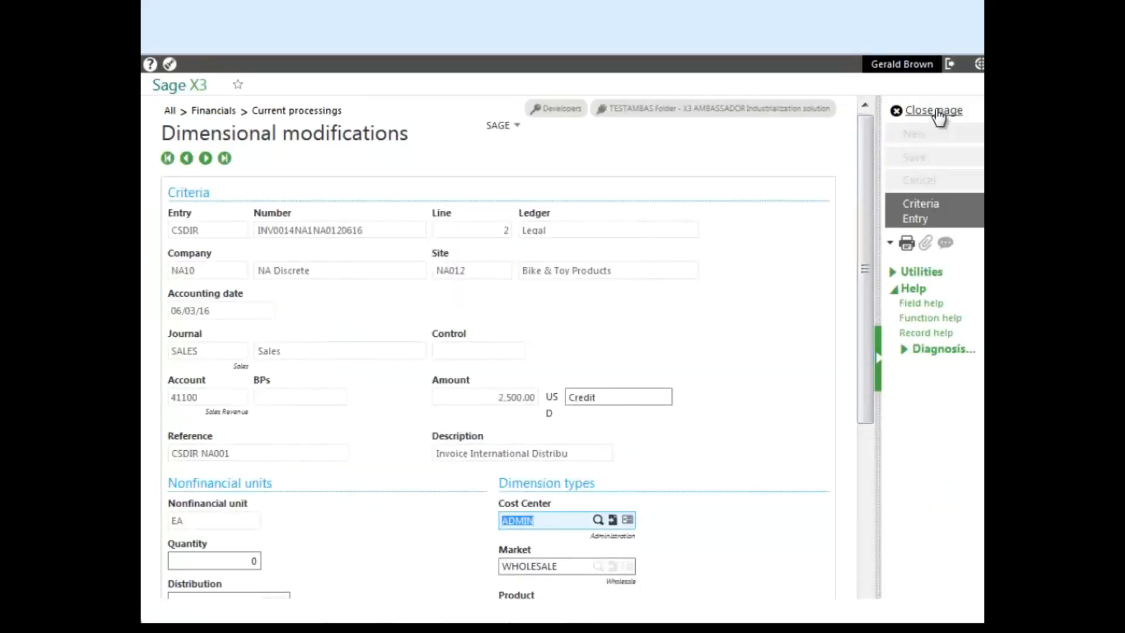
click(936, 109)
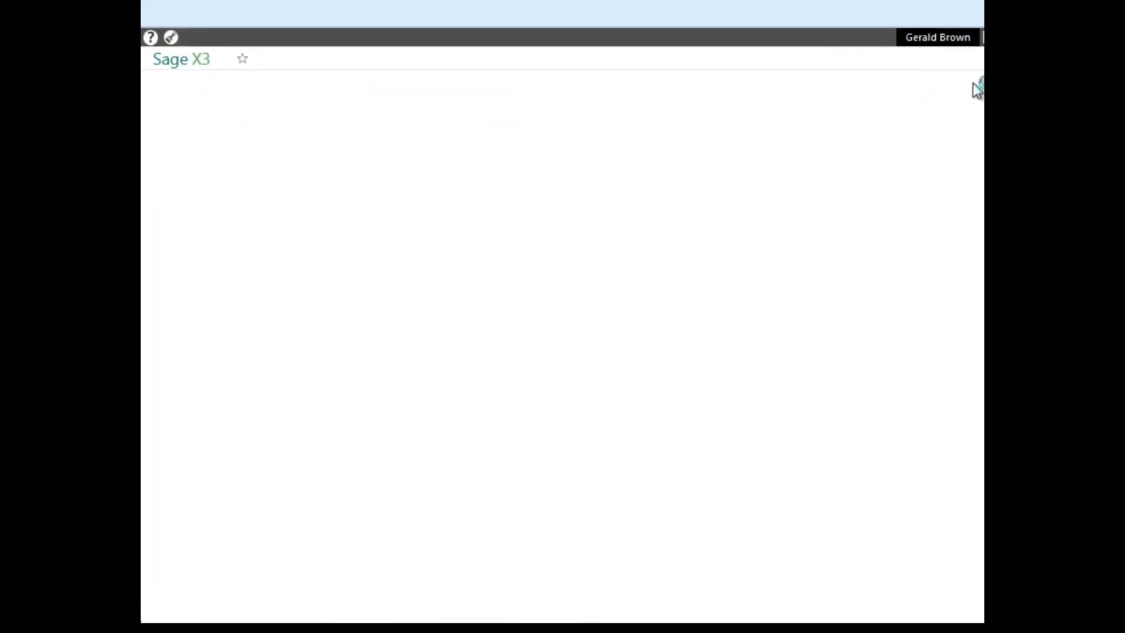